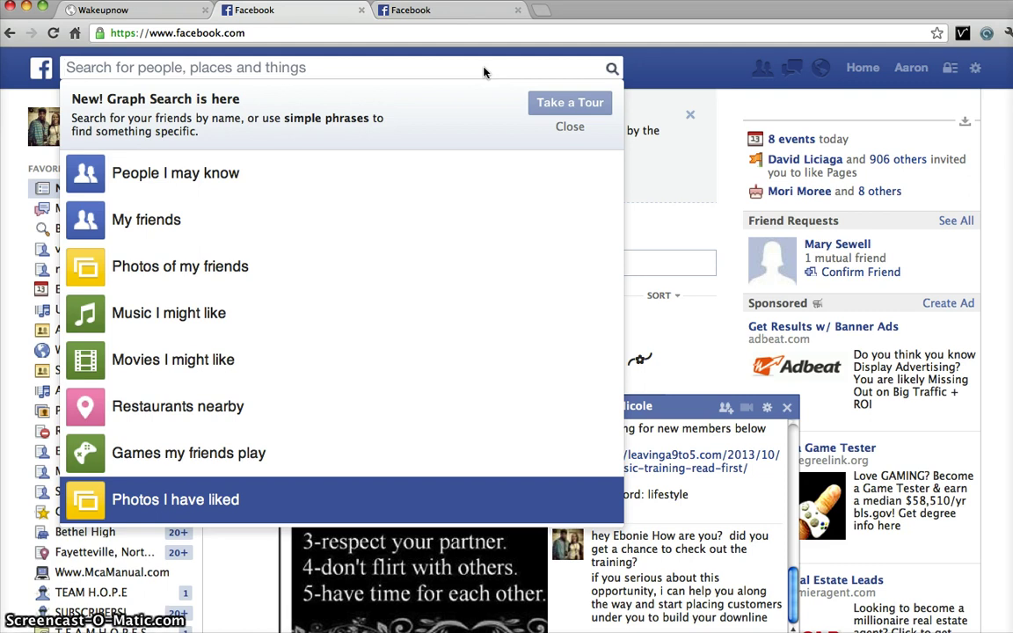
Step: Enter the query "working for motorclub mca" in the Facebook search
click(440, 68)
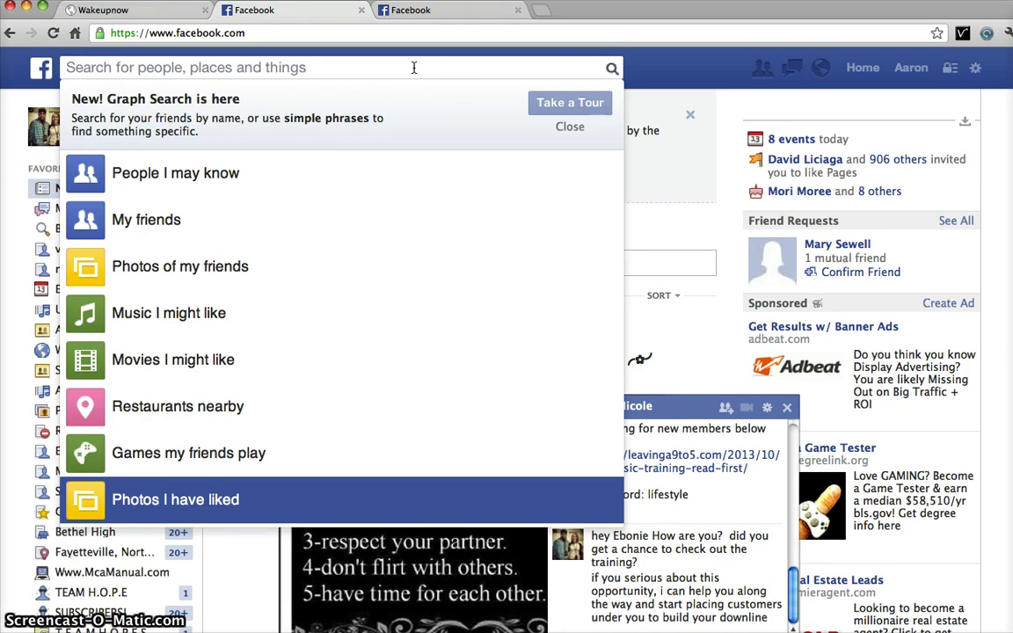
text(work)
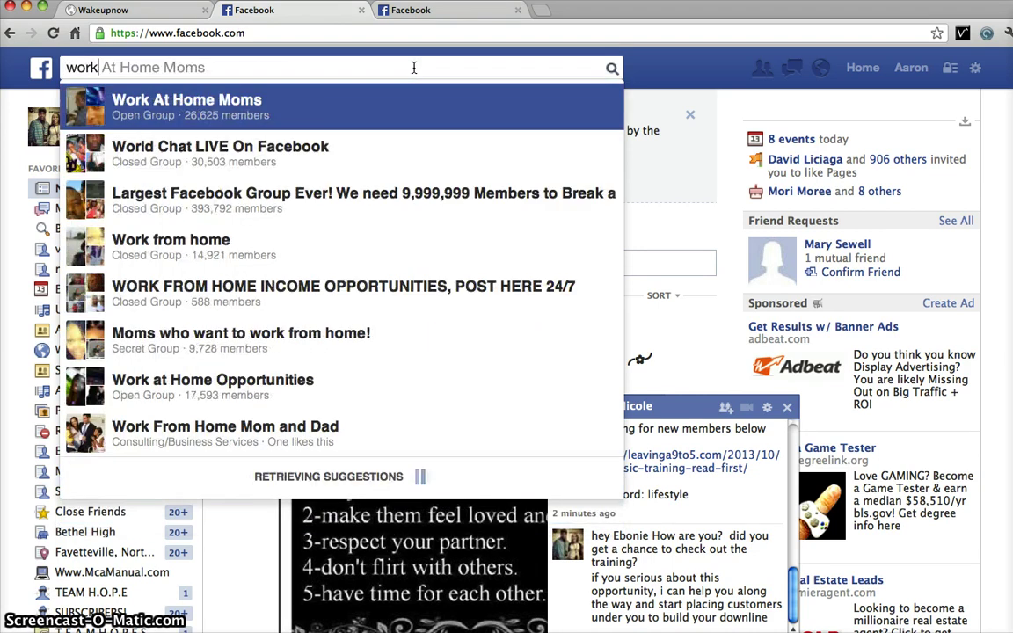
text(ing for motor)
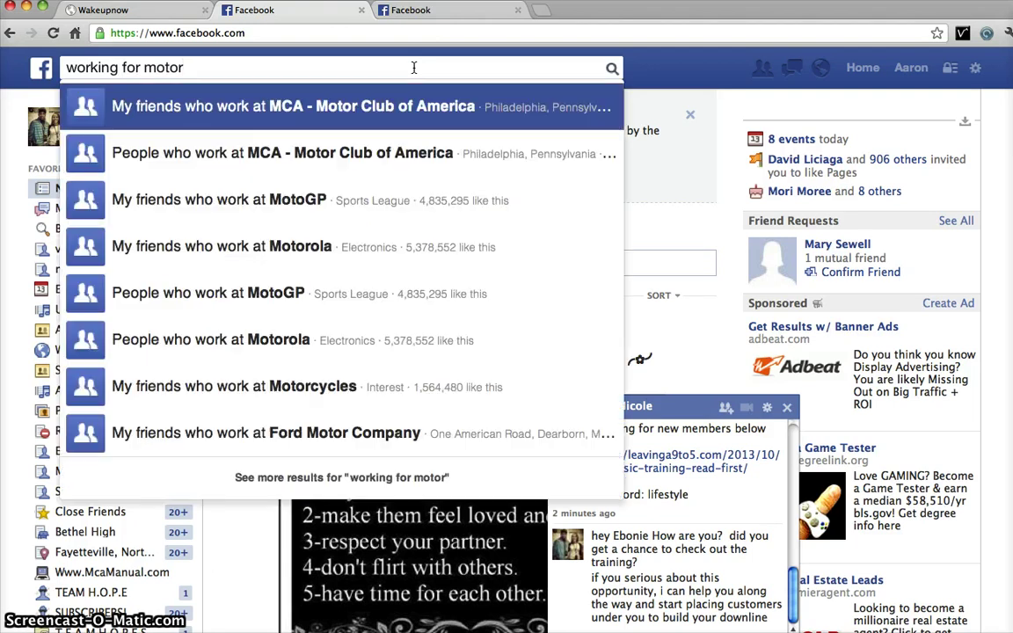
text(clu)
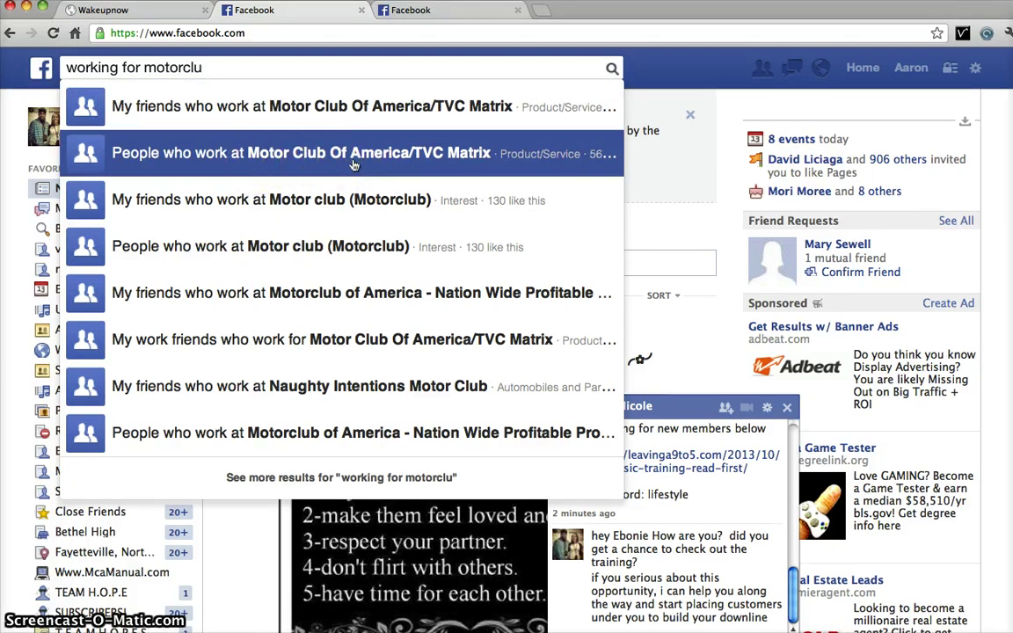
text(b )
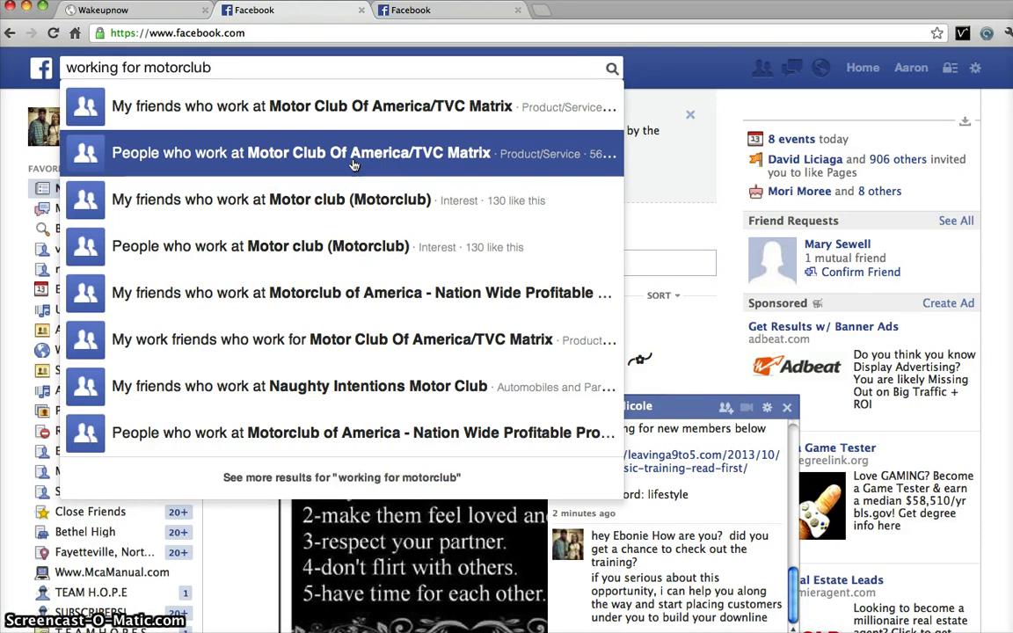
text(mca)
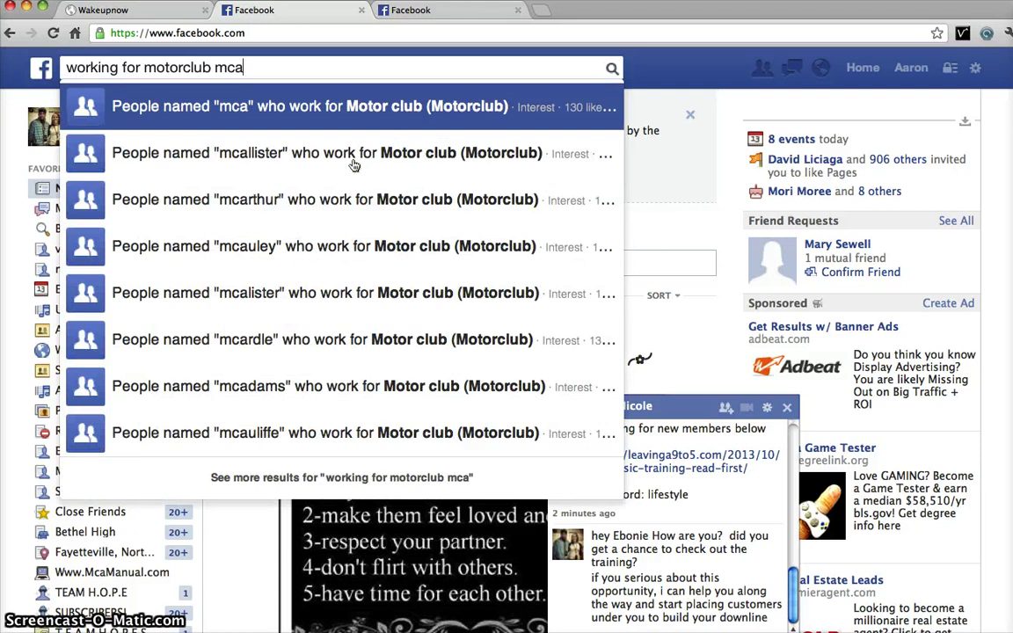
Step: Correct the query to "working for motor club of amer" and open the suggested search for my friends who work at Motor Club of America
key(BackSpace)
key(BackSpace)
key(BackSpace)
key(BackSpace)
key(BackSpace)
key(BackSpace)
key(BackSpace)
key(BackSpace)
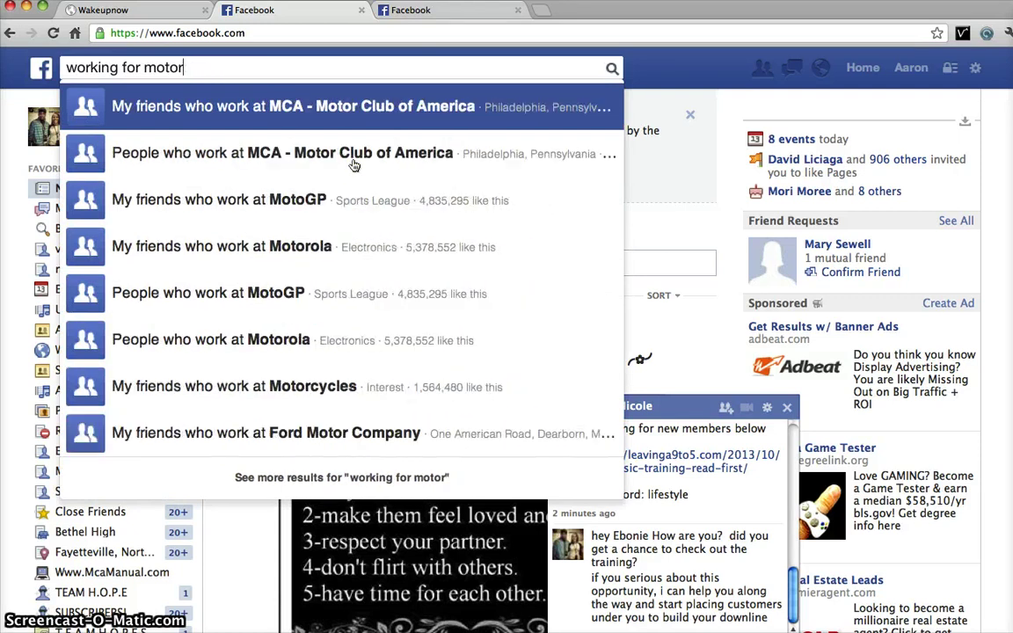
text(club)
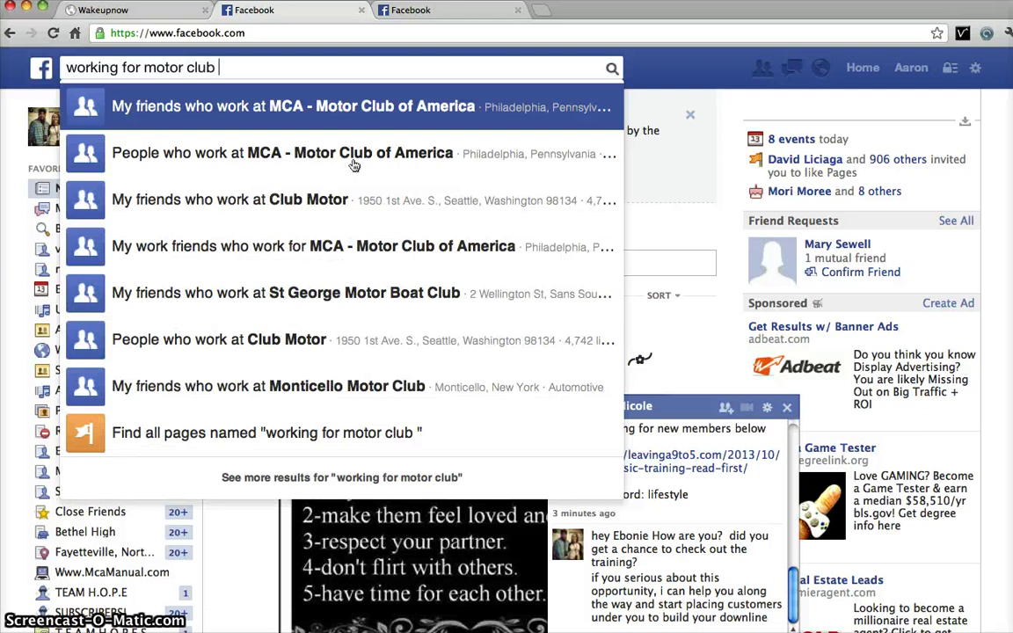
text( of amer)
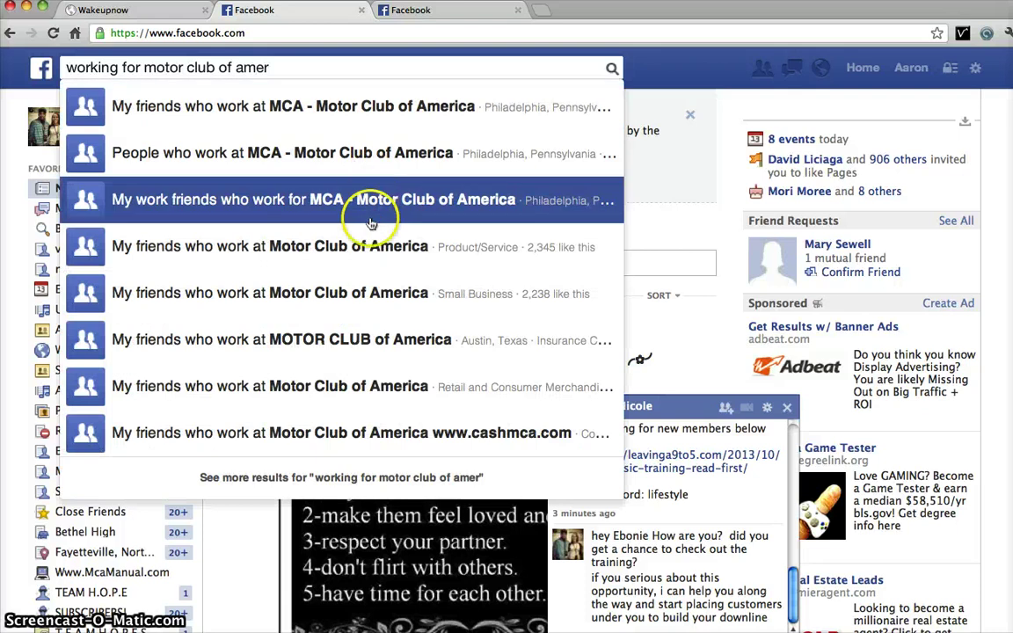
click(358, 249)
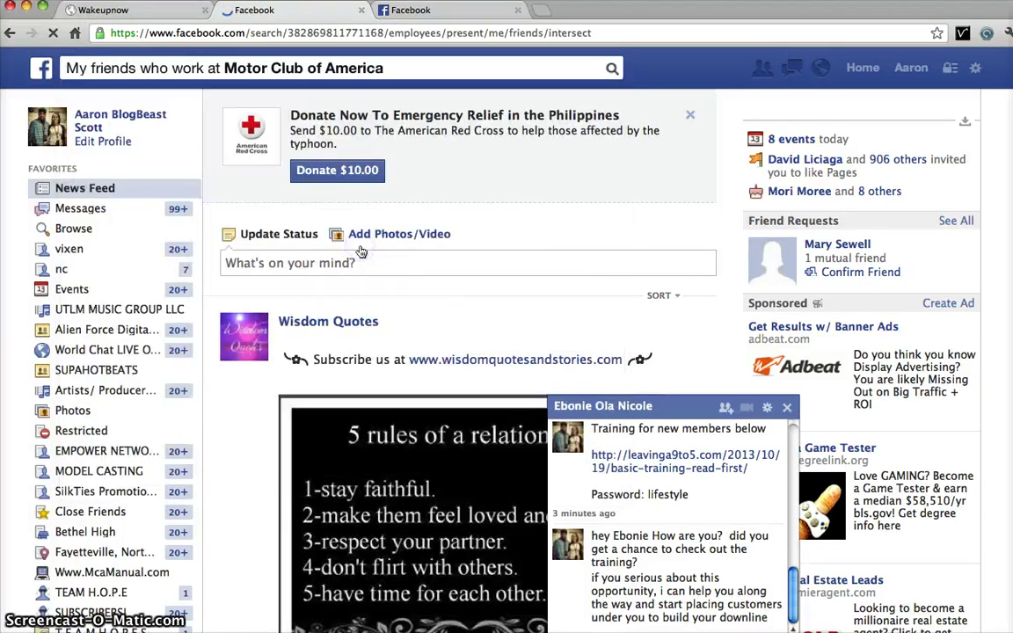
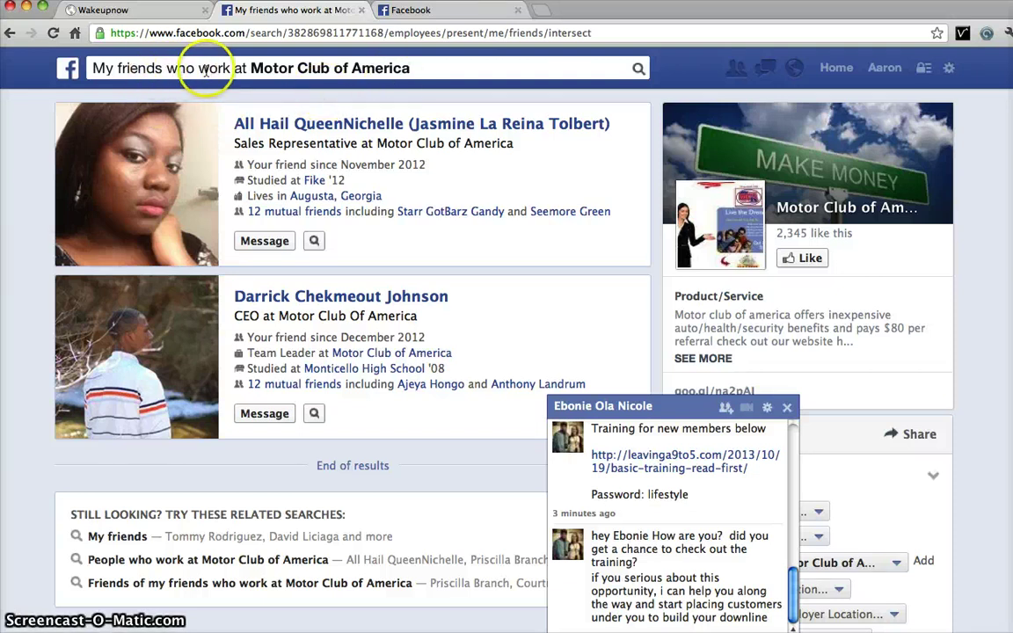
Step: Broaden the search from my friends to all people who work at Motor Club of America, and collapse the chat window covering the results
click(159, 69)
key(Left)
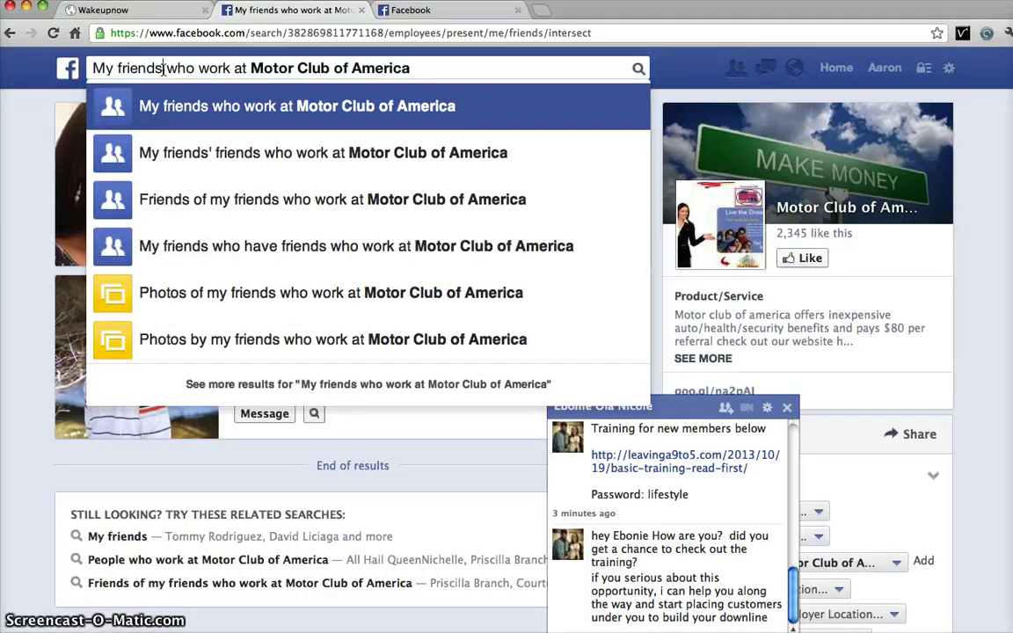
key(BackSpace)
key(BackSpace)
key(BackSpace)
key(BackSpace)
key(BackSpace)
key(BackSpace)
key(BackSpace)
key(BackSpace)
key(BackSpace)
key(BackSpace)
key(BackSpace)
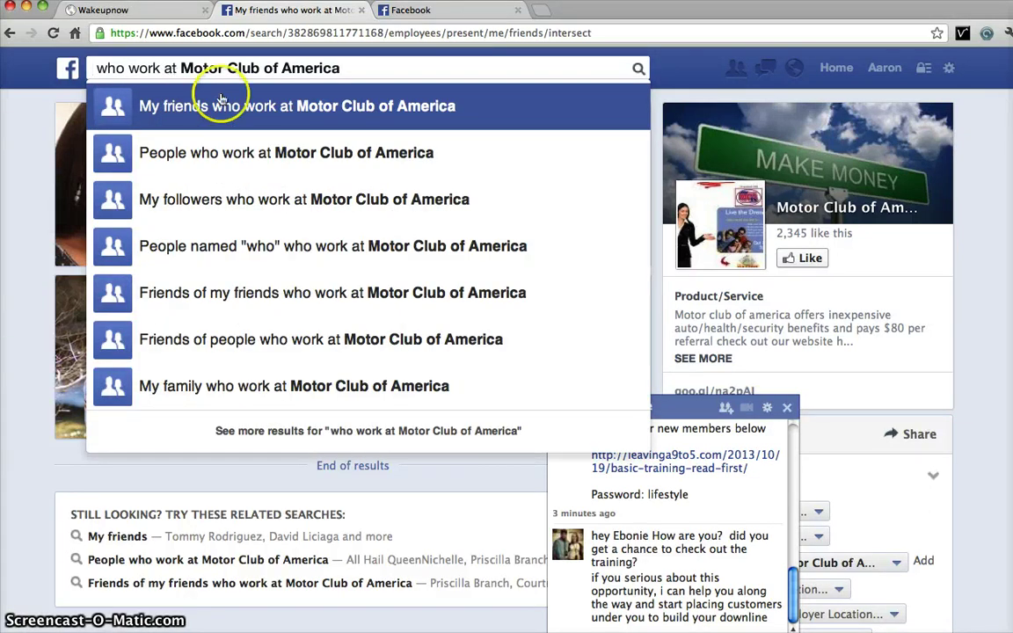
click(269, 169)
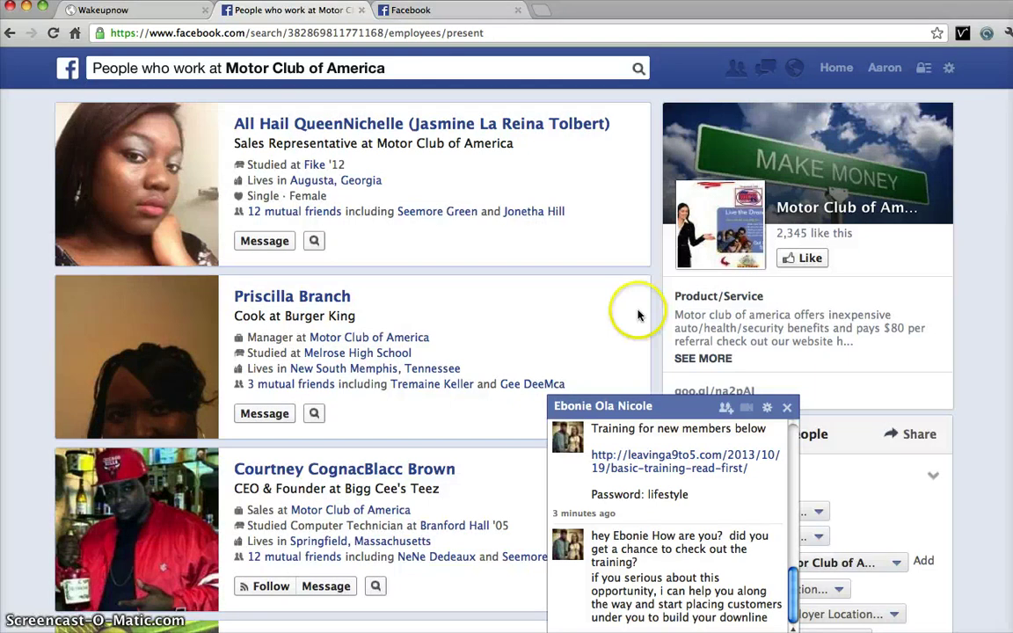
click(690, 406)
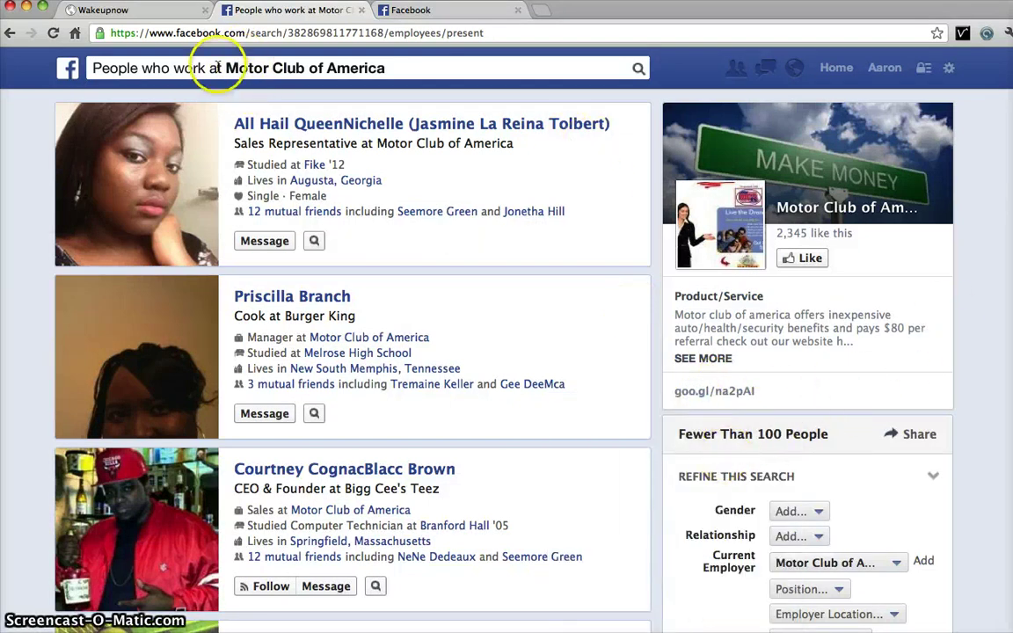
Step: Replace the query with a search for people who are not my friends and who work for MCA - Motor Club of America
click(173, 68)
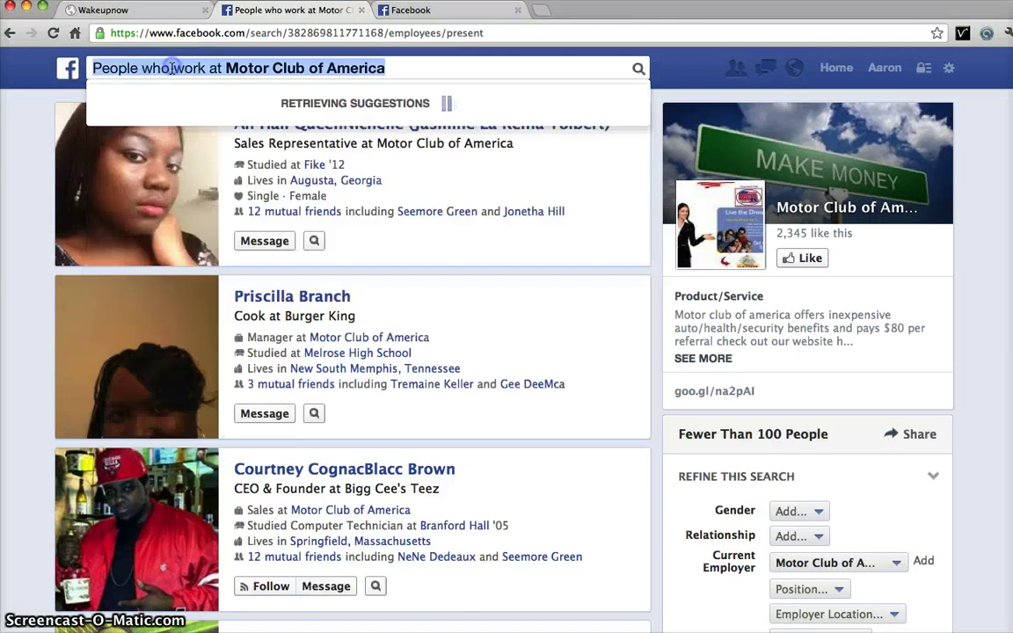
text(i)
key(BackSpace)
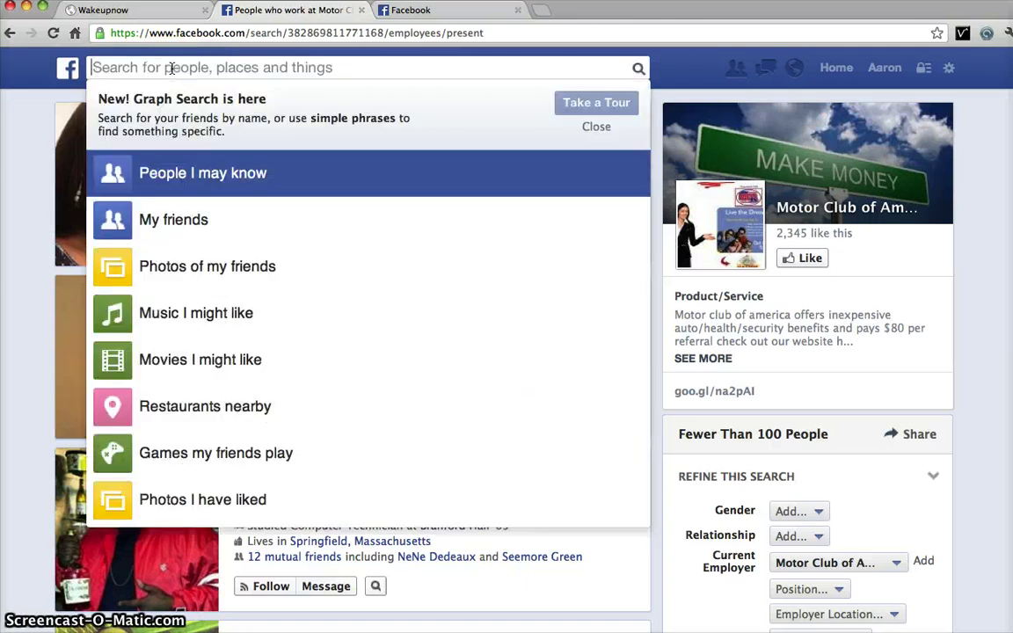
text(people )
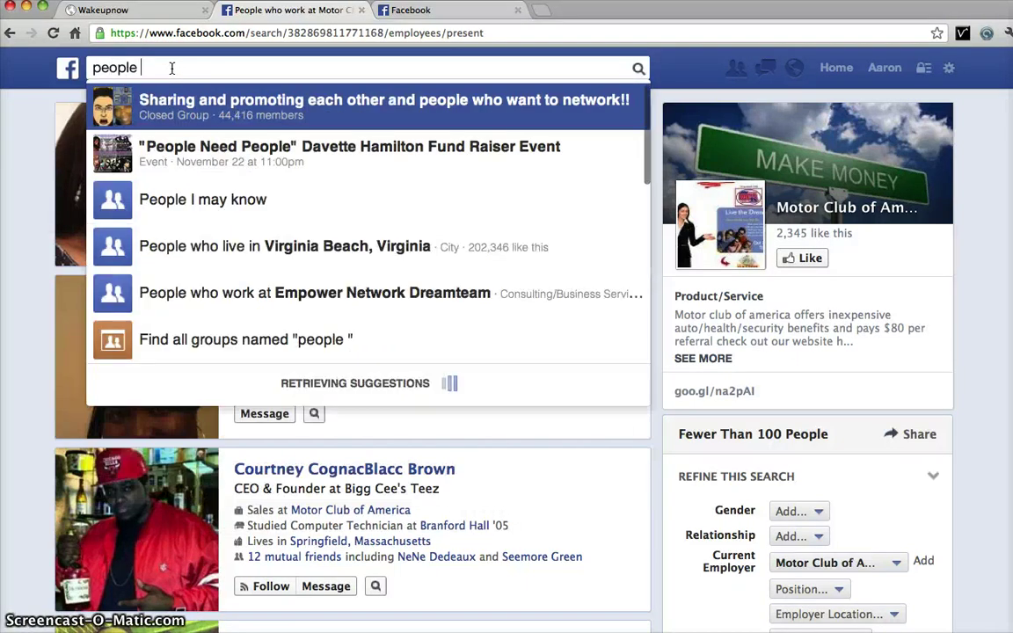
text(who are not)
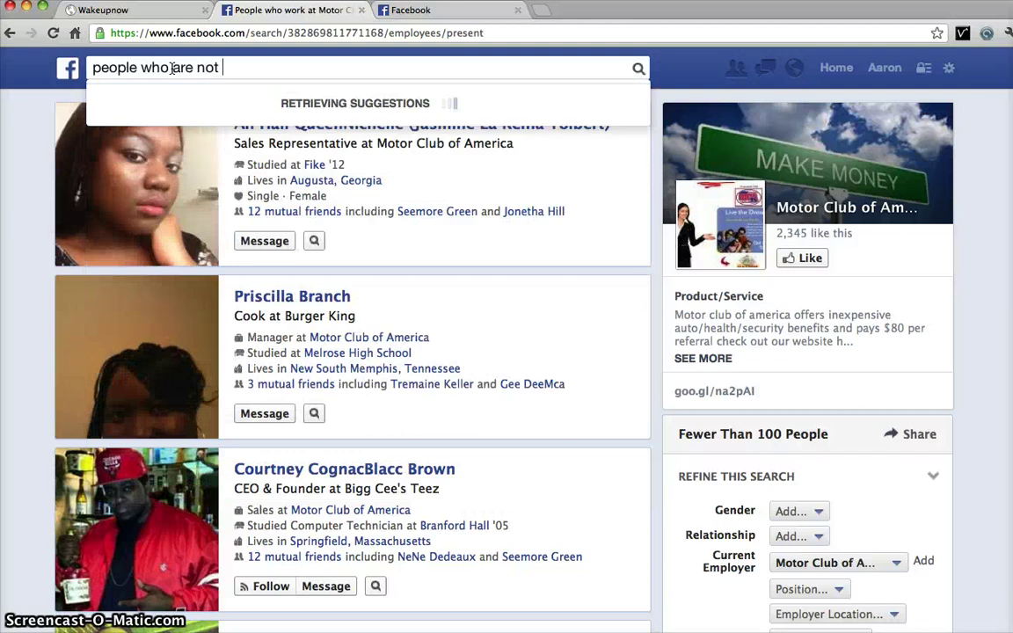
text( my fri)
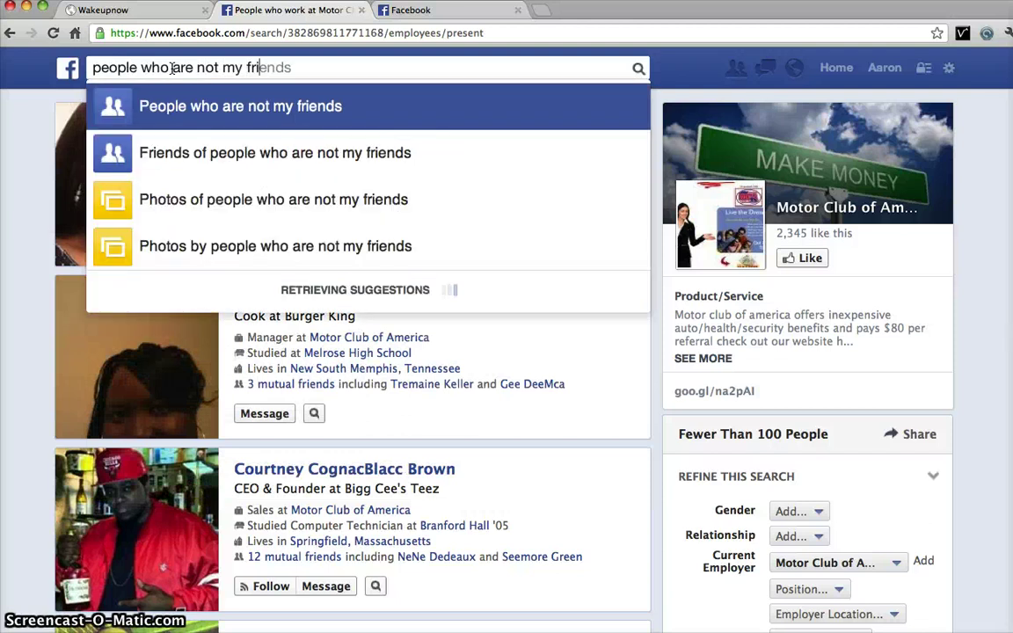
text(ends who wo)
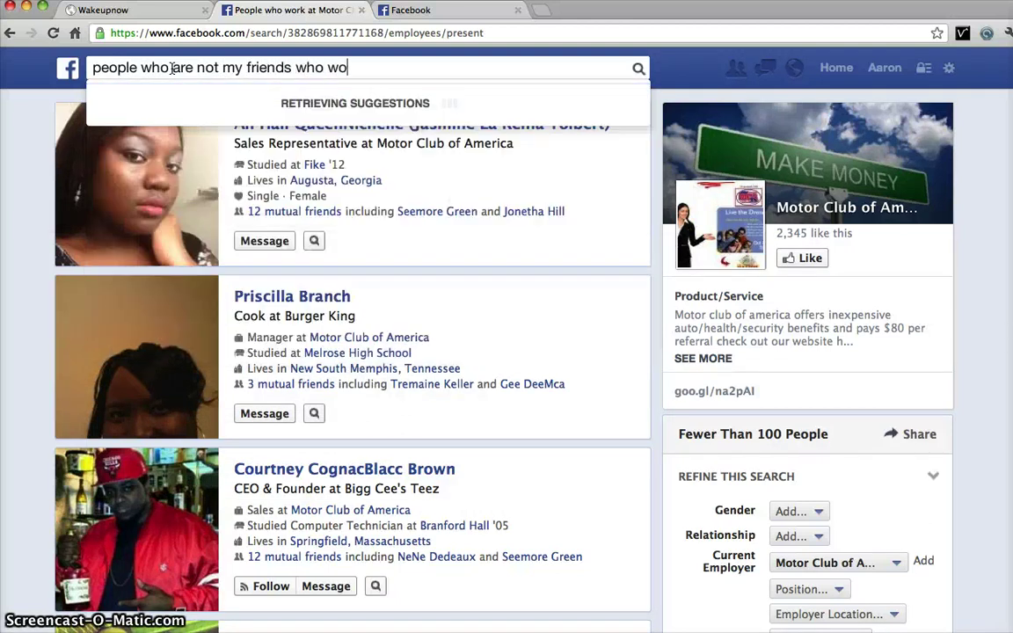
text(rk for moto)
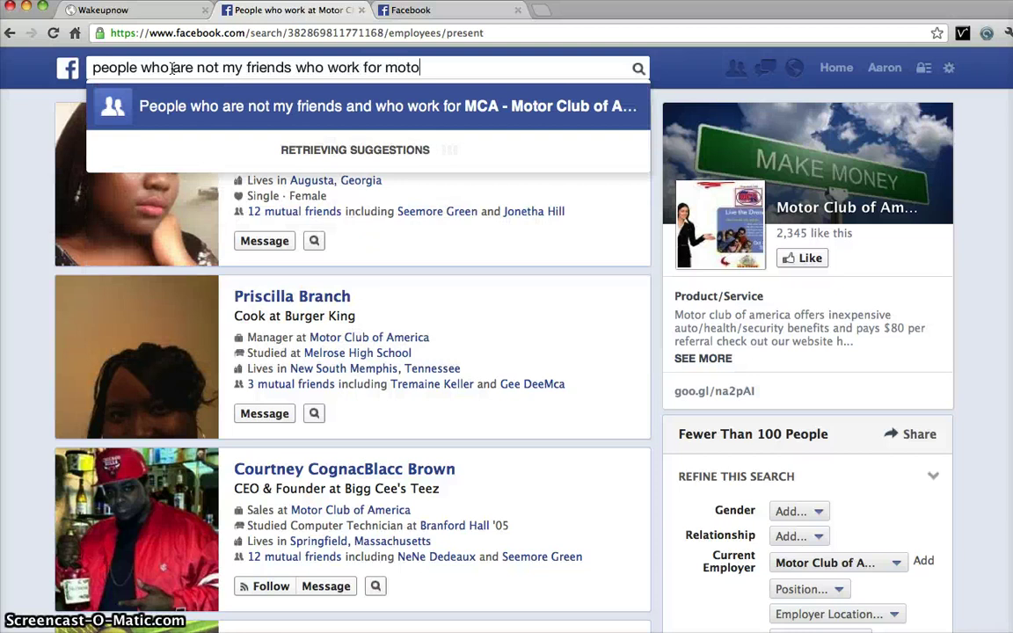
text(r club )
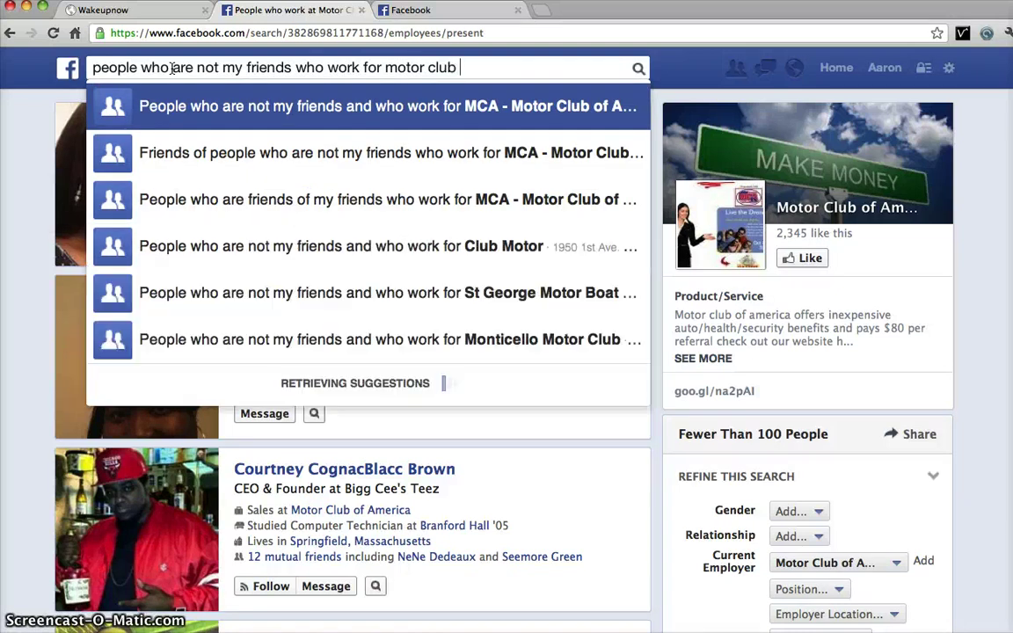
text(of am)
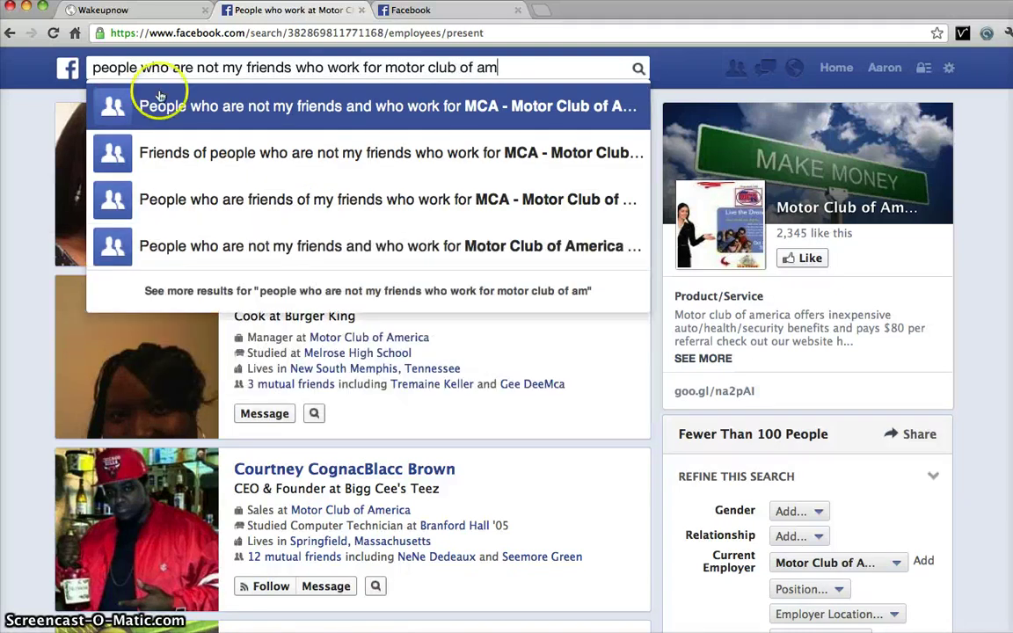
click(216, 116)
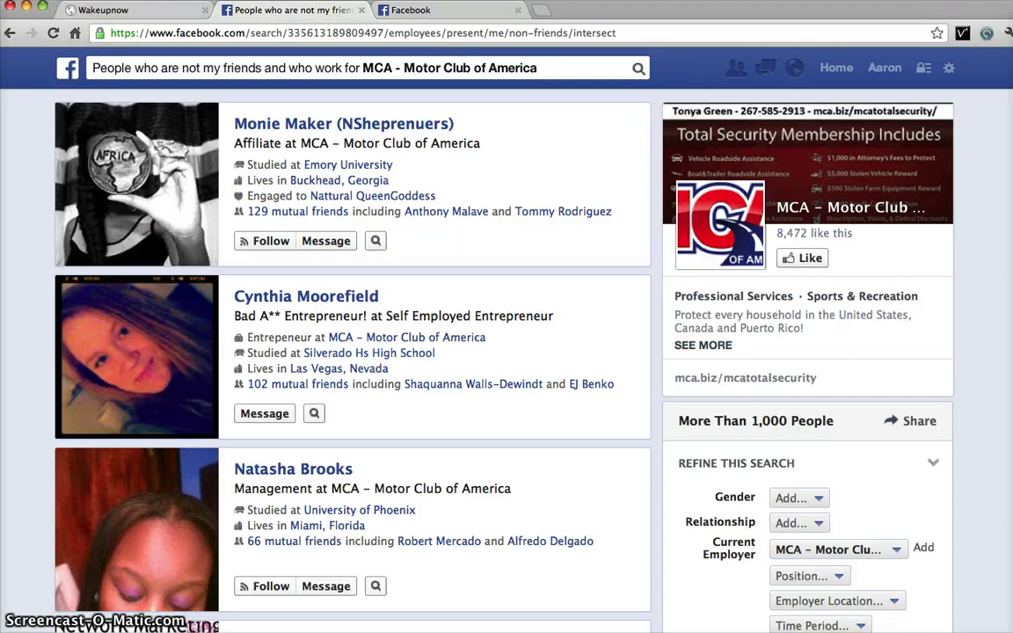
Step: Browse the matching people, and narrow the search to those who live in Virginia Beach, Virginia
scroll(145, 594, down, 10)
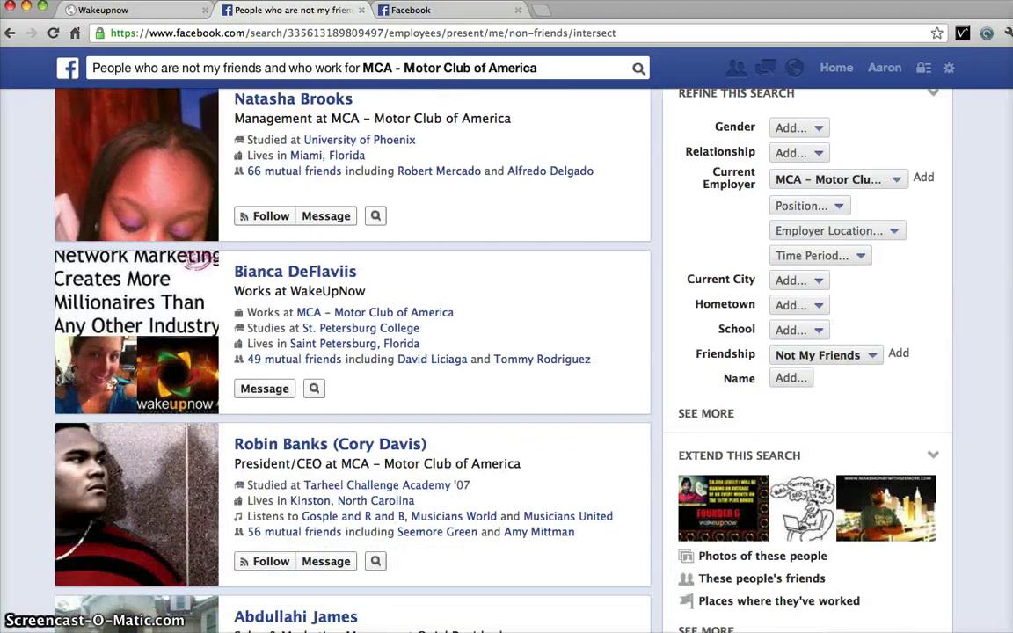
scroll(146, 594, down, 20)
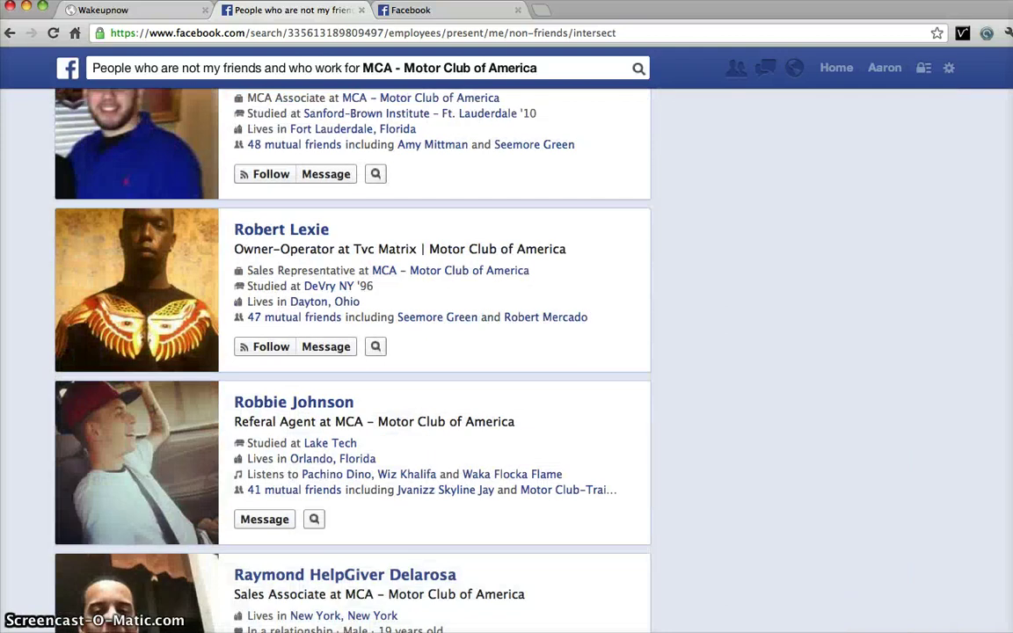
scroll(146, 593, down, 20)
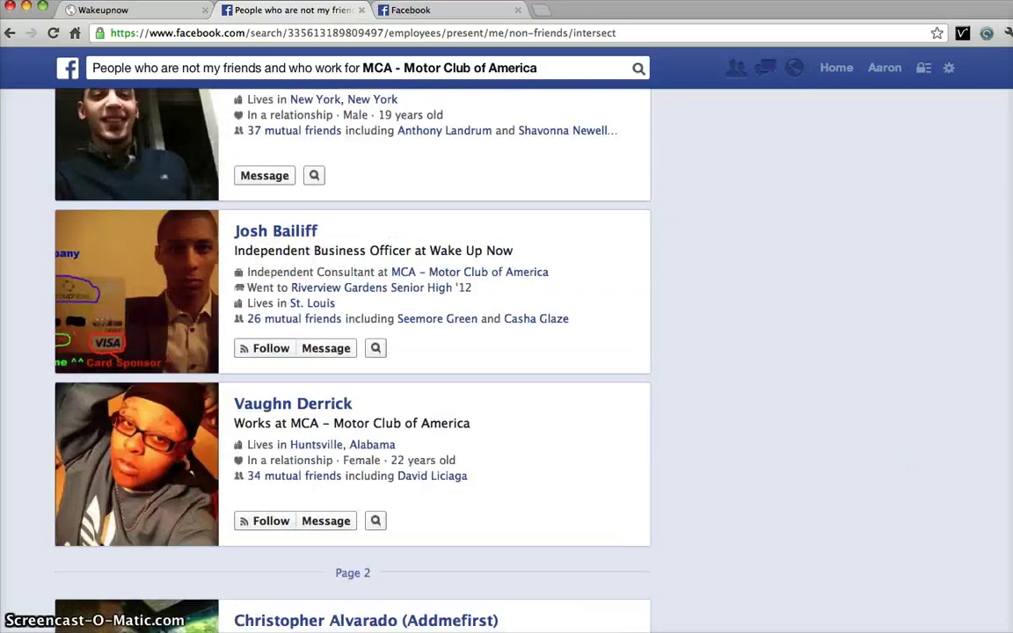
scroll(352, 352, up, 20)
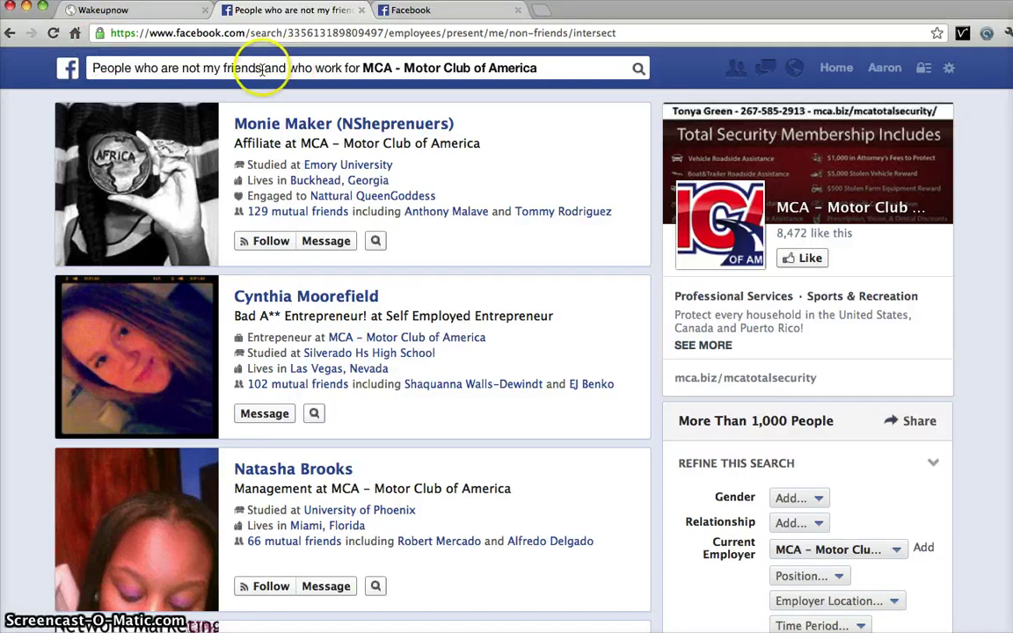
click(538, 67)
click(538, 68)
text(and live )
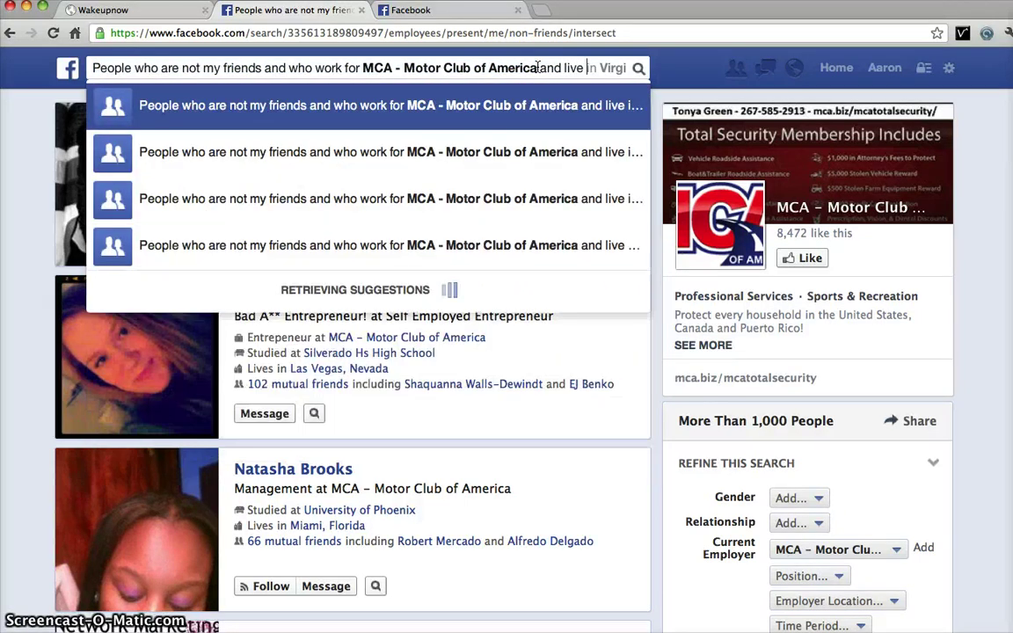
text(in vi)
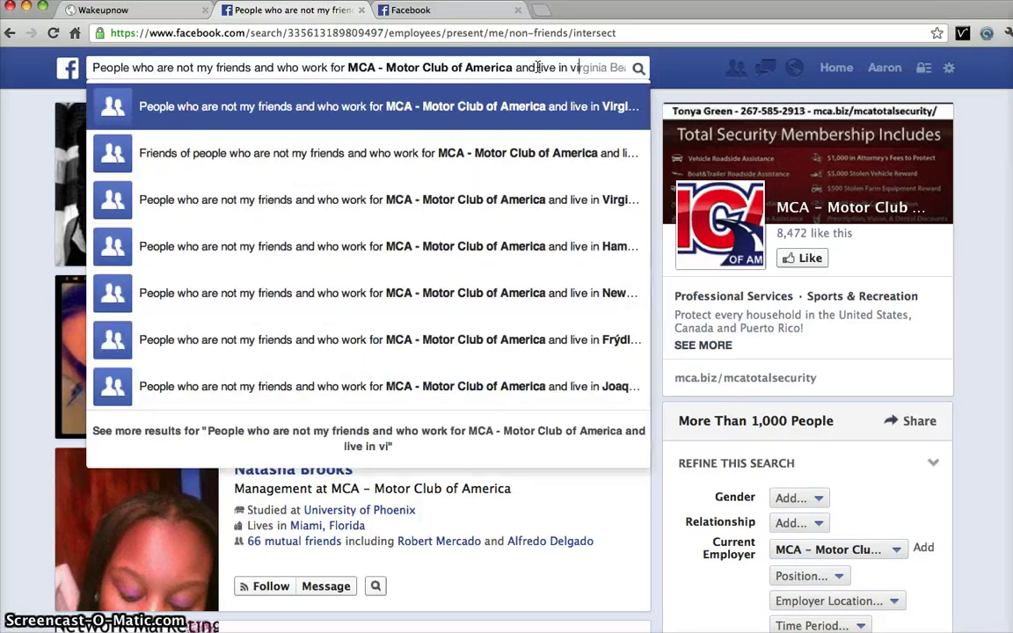
click(535, 107)
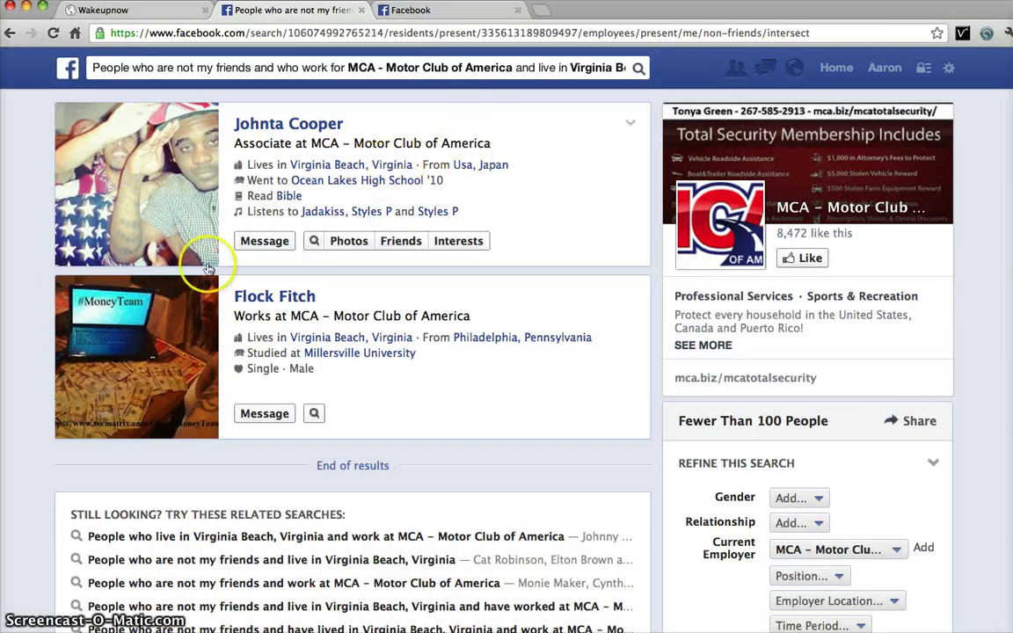
Step: Review the parts of the search phrase, highlighting the employer MCA - Motor Club of America and the city Virginia Beach, Virginia
click(145, 67)
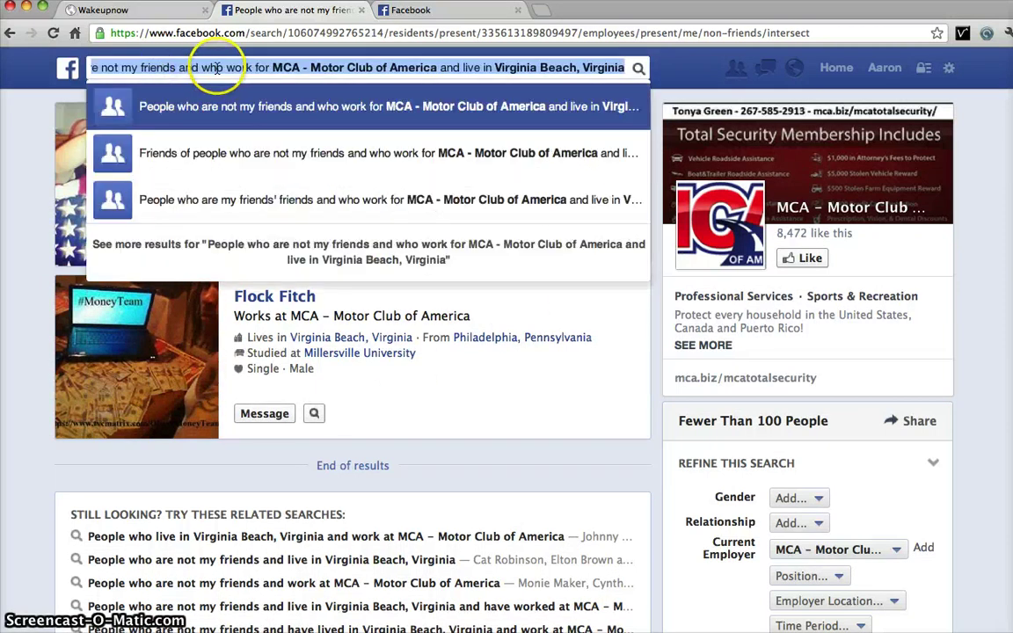
click(216, 69)
click(238, 67)
click(192, 67)
click(222, 66)
click(228, 69)
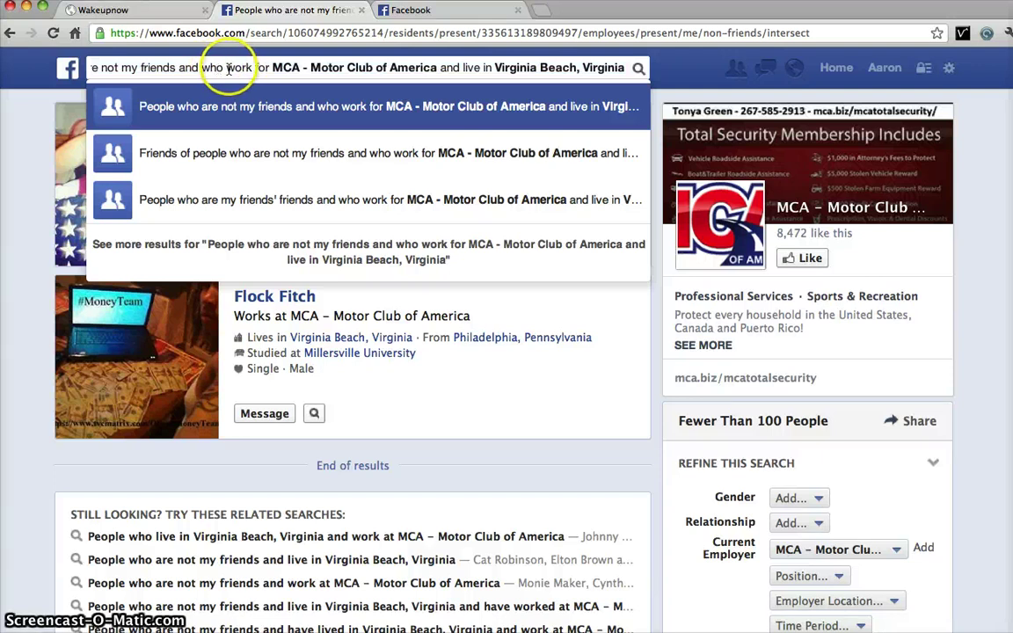
click(249, 158)
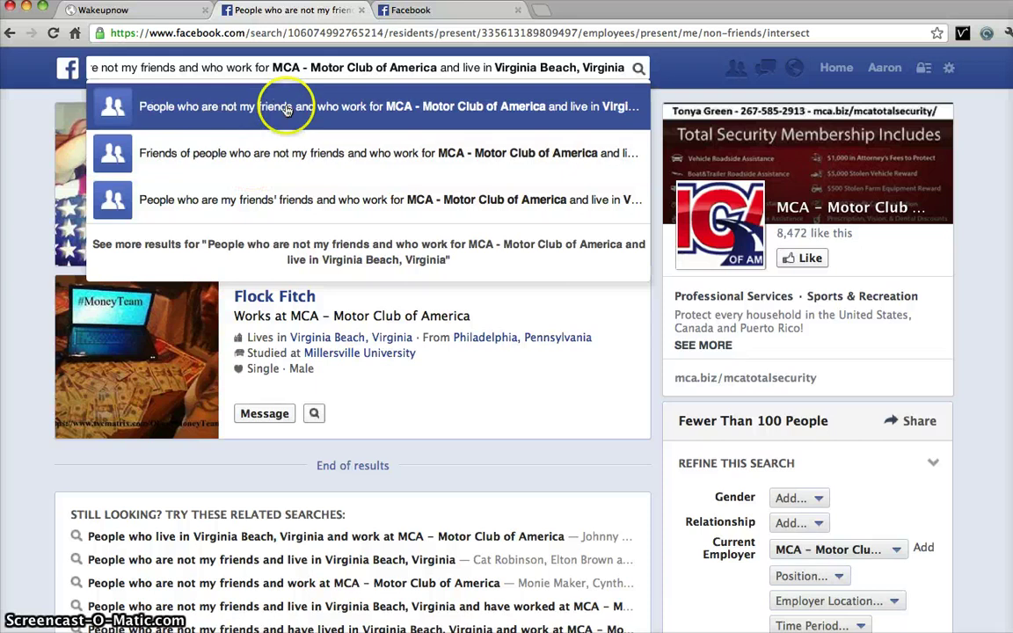
click(272, 67)
click(433, 67)
drag(436, 67, 272, 67)
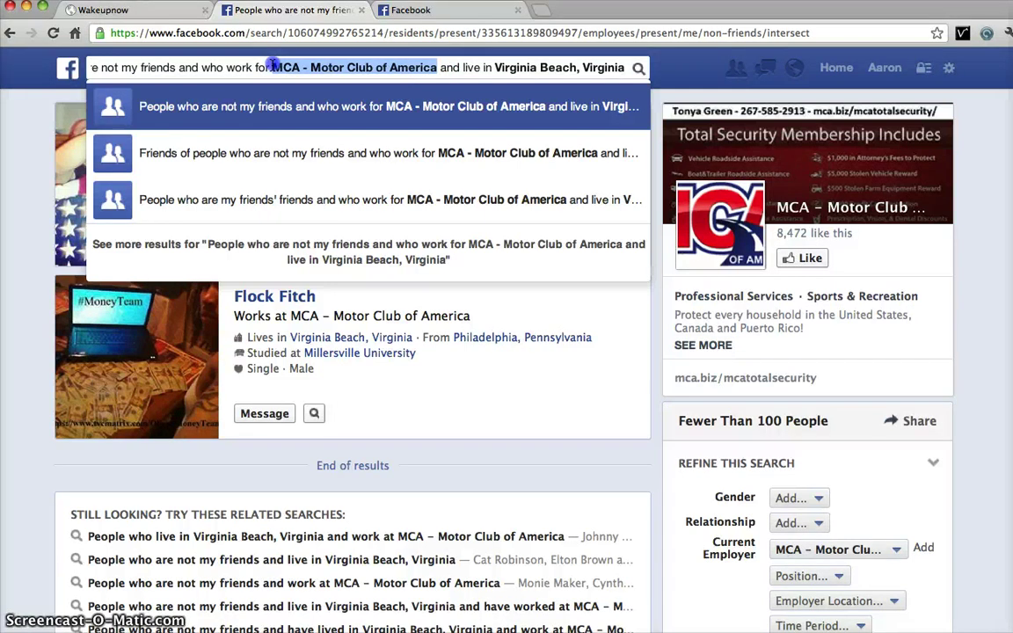
click(490, 66)
key(shift+super+Left)
key(shift+super+Right)
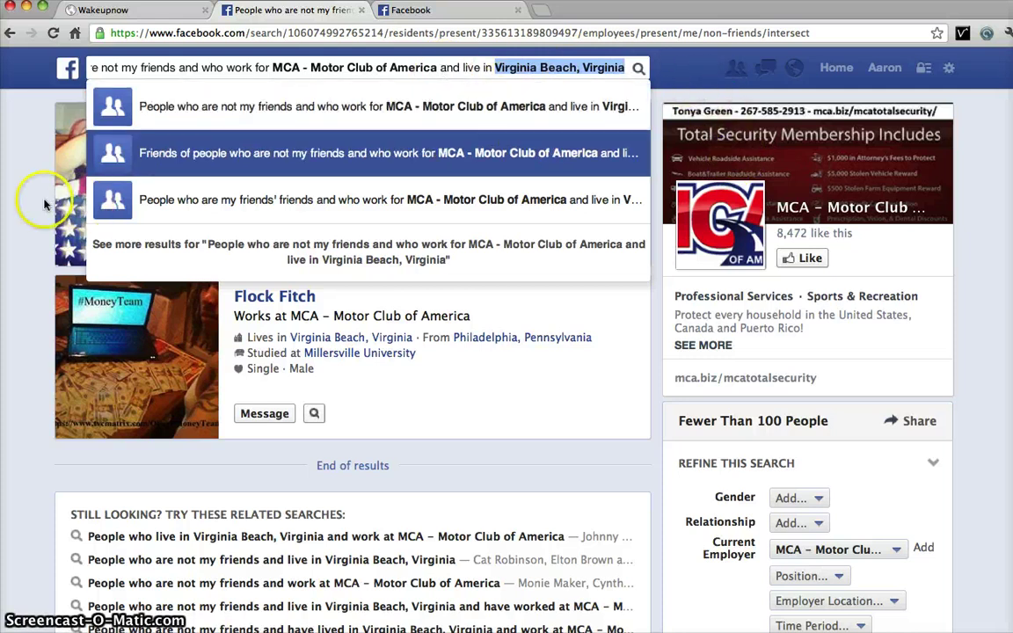
click(40, 200)
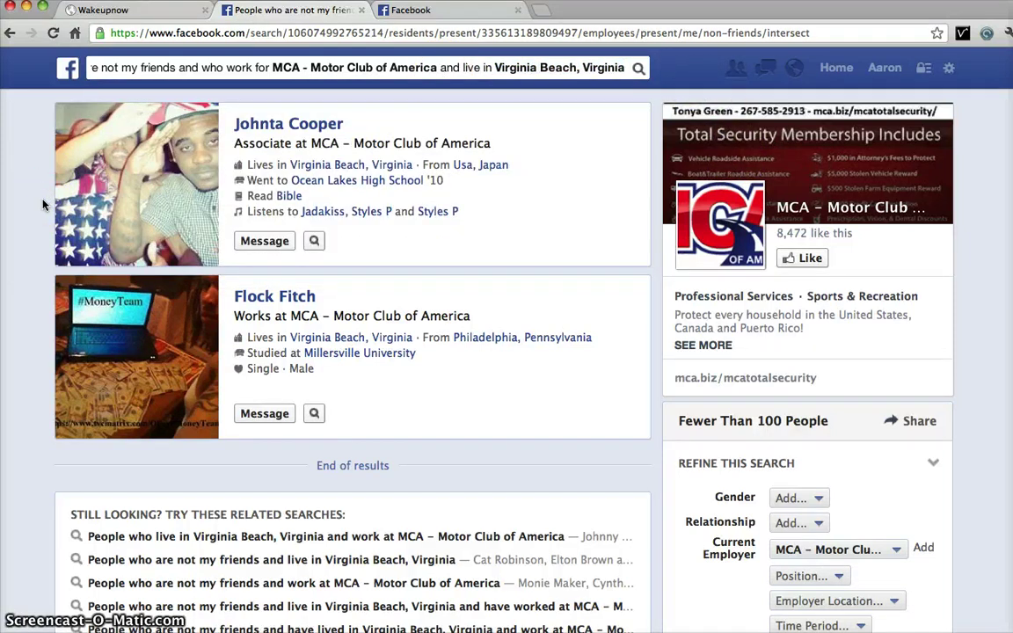